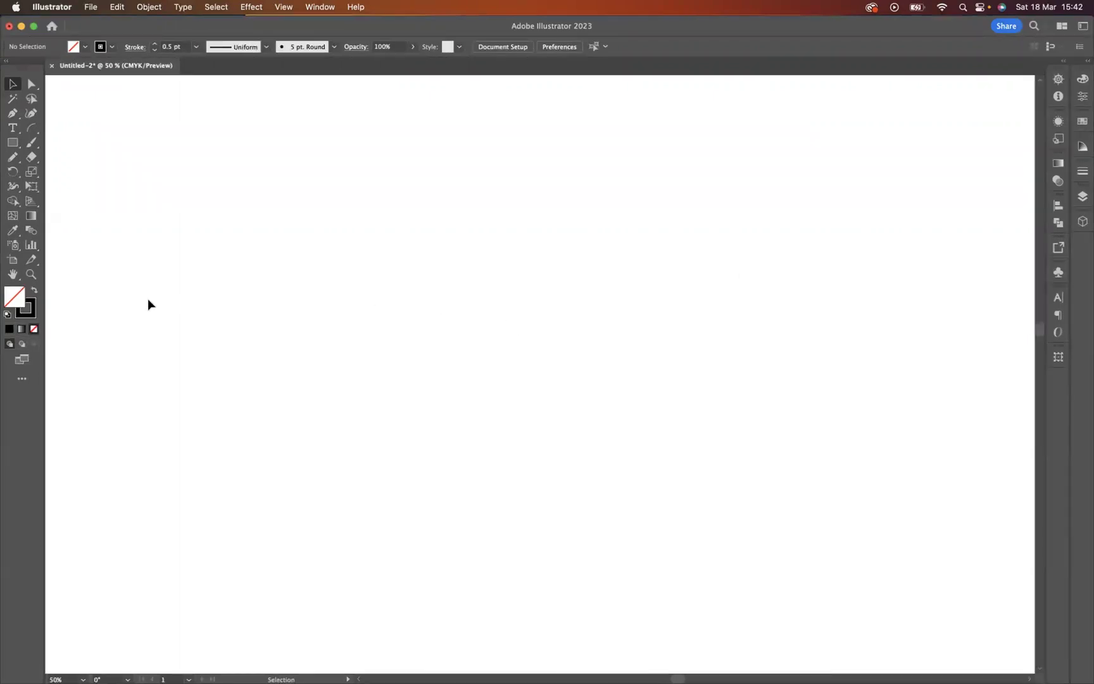
- Zoom in on the artboard and Shift-drag a small outlined square near its centre
left_click(32, 275)
triple_click(579, 326)
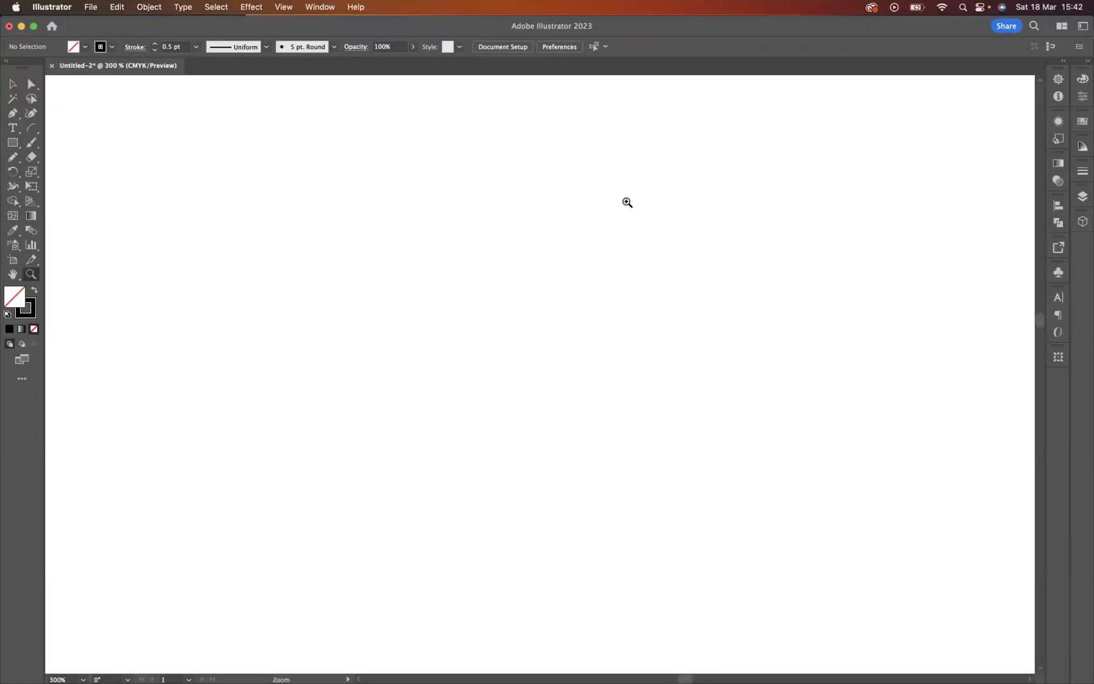
left_click(10, 143)
left_click_drag(479, 304, 563, 390)
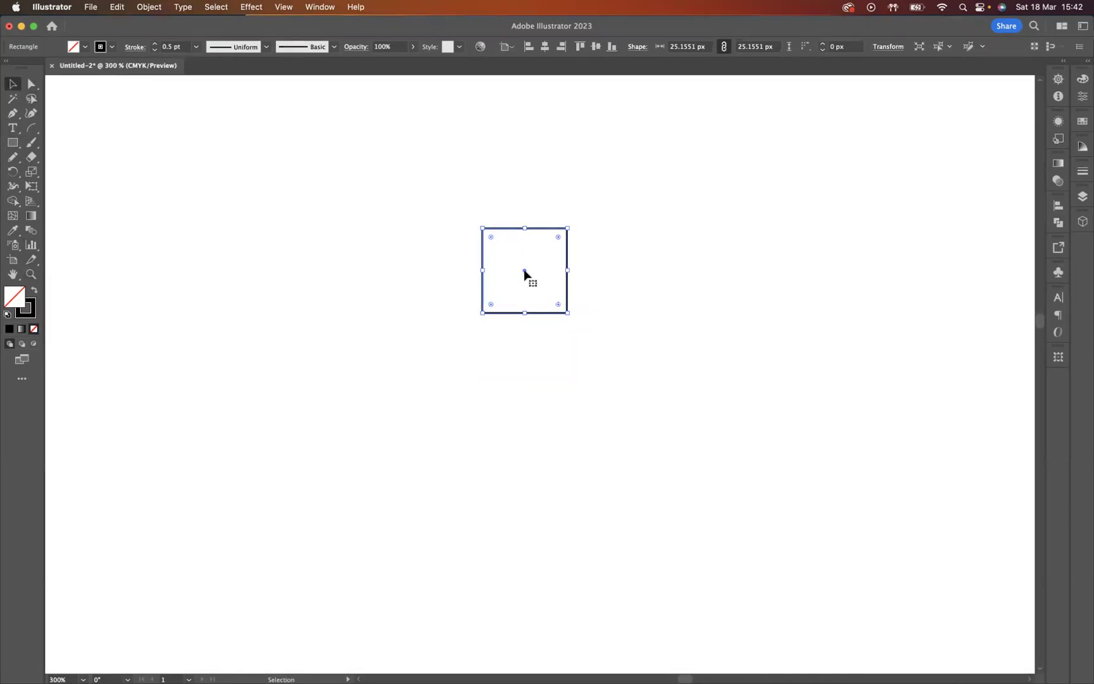
- Stack a copy under the square and add a double-size square beside them
left_click_drag(524, 272, 519, 358)
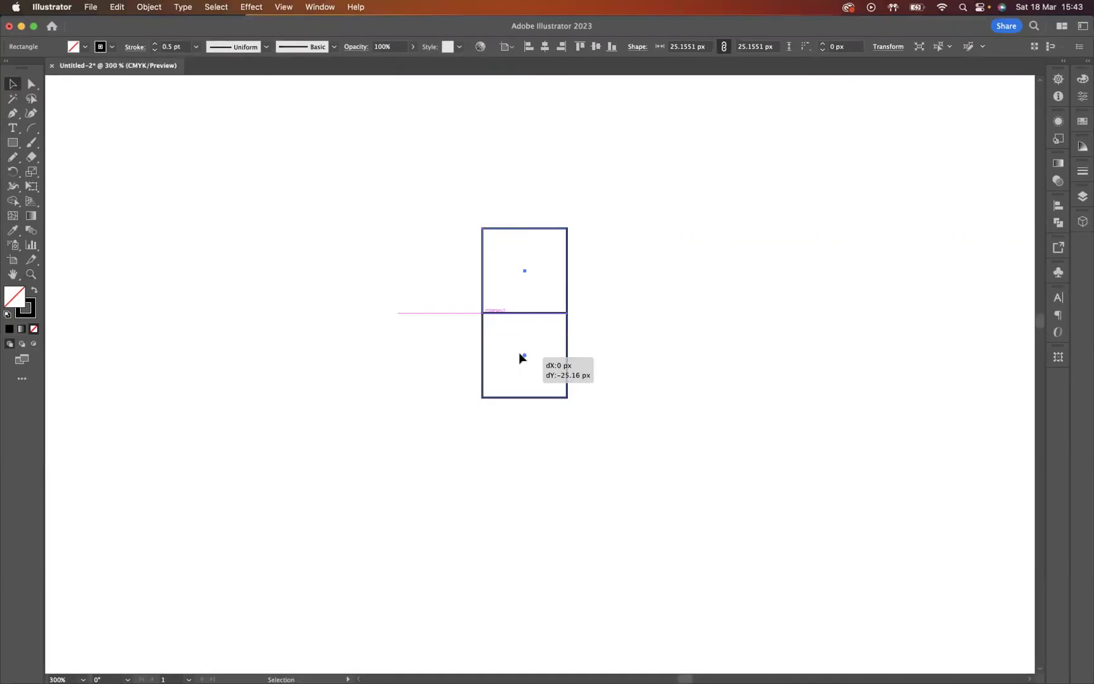
left_click_drag(519, 353, 518, 353)
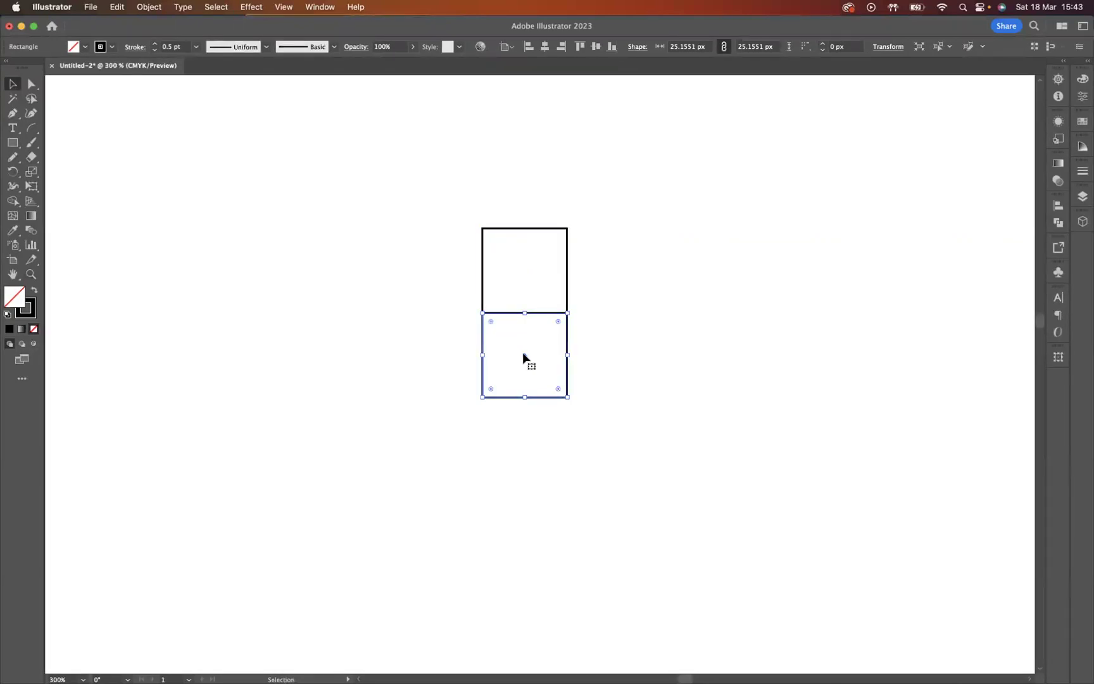
left_click_drag(525, 357, 609, 354)
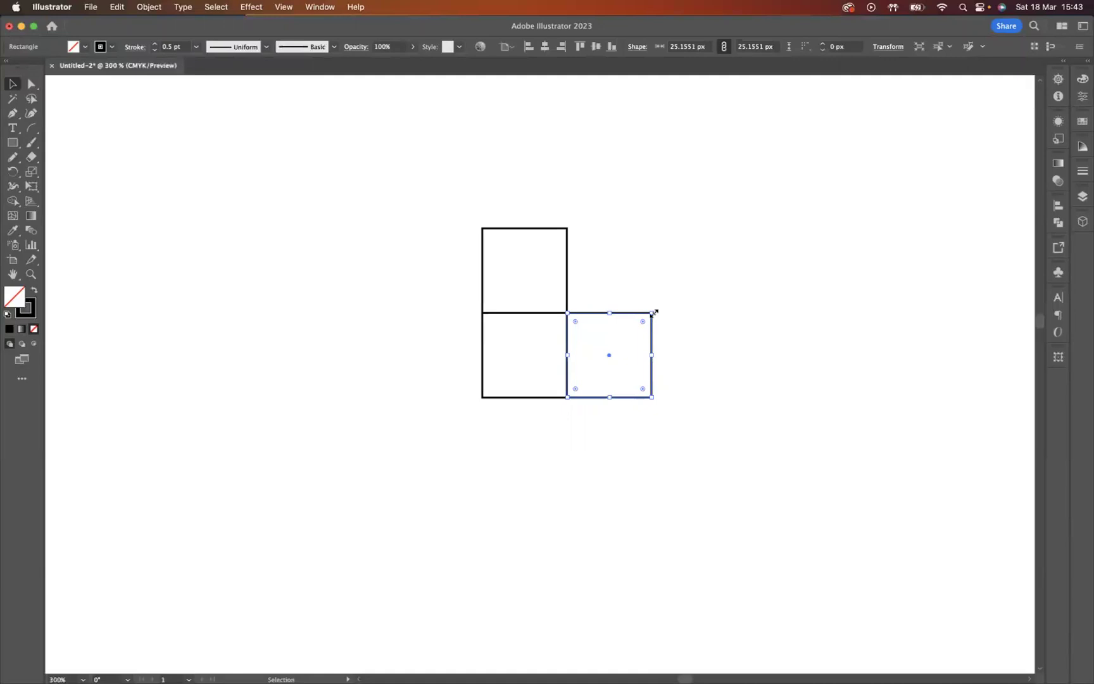
left_click_drag(654, 313, 737, 199)
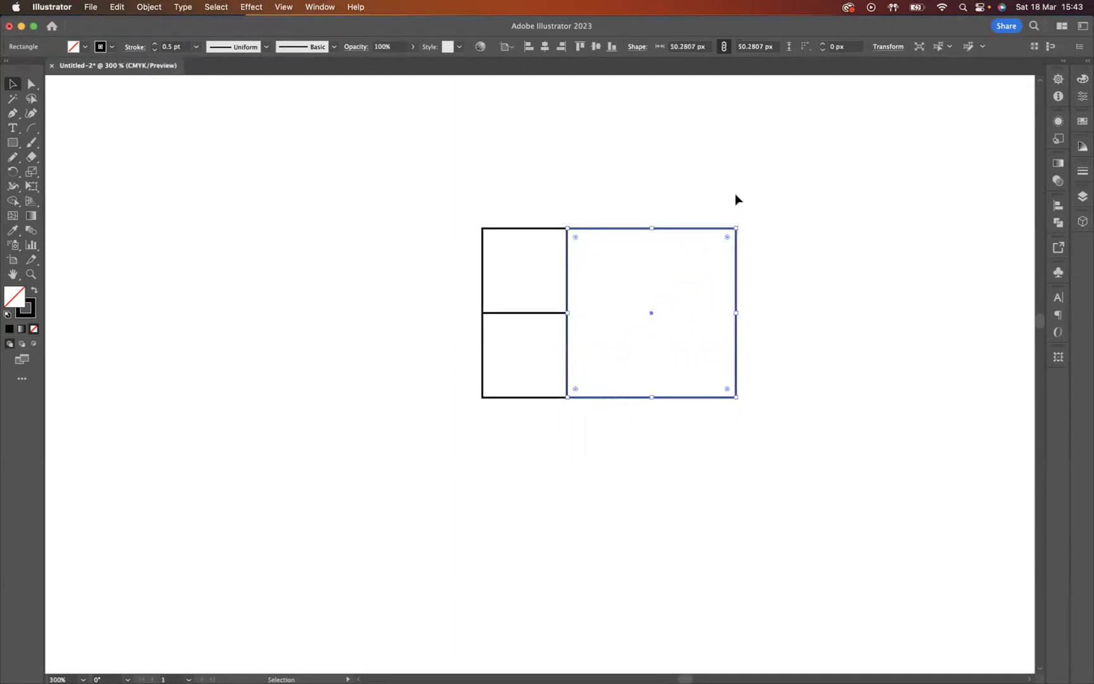
- Pan the view and enlarge a copy on top to span the grid width
mouse_move(654, 357)
left_mouse_down()
mouse_move(596, 522)
mouse_move(607, 306)
left_mouse_up()
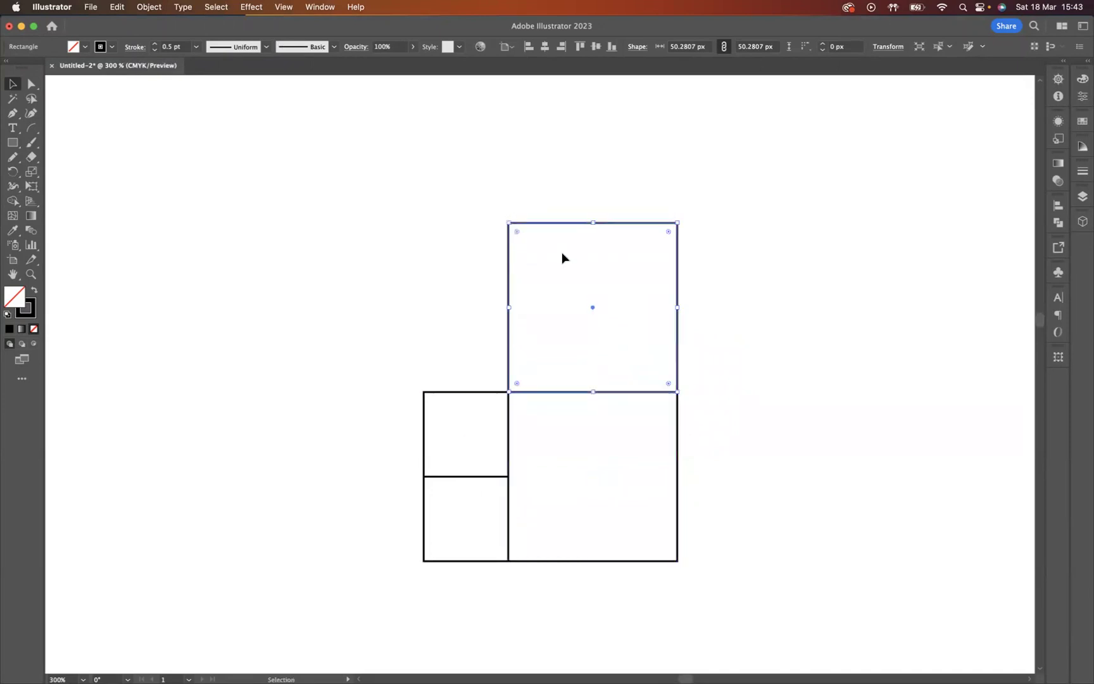
left_click_drag(511, 223, 398, 152)
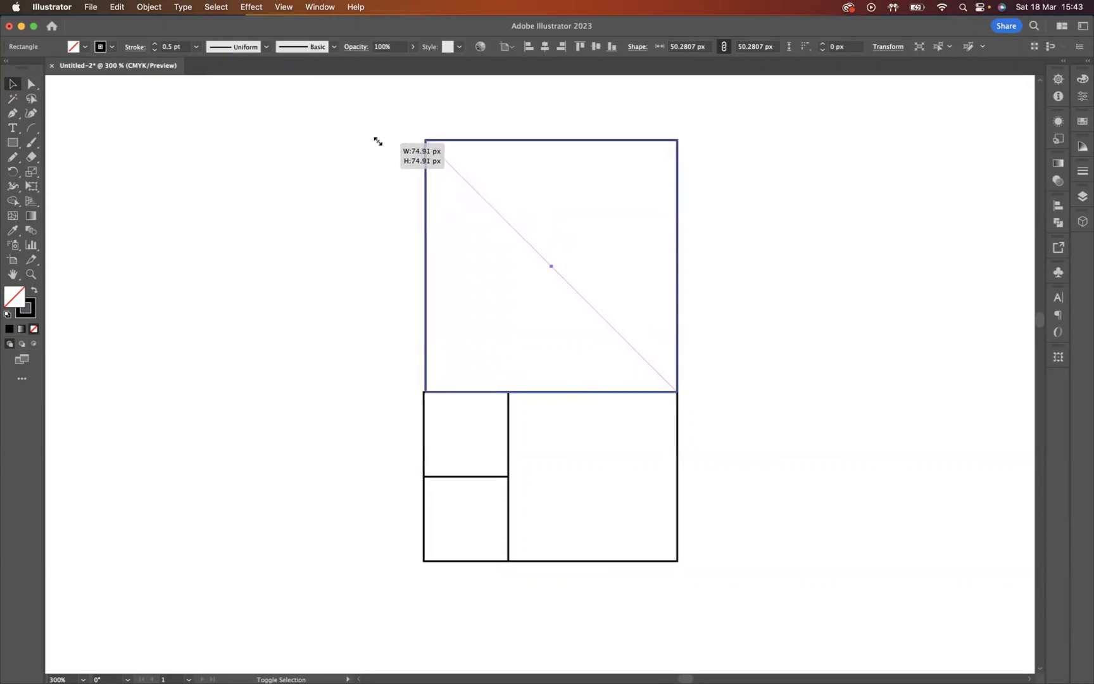
left_click_drag(397, 152, 376, 141)
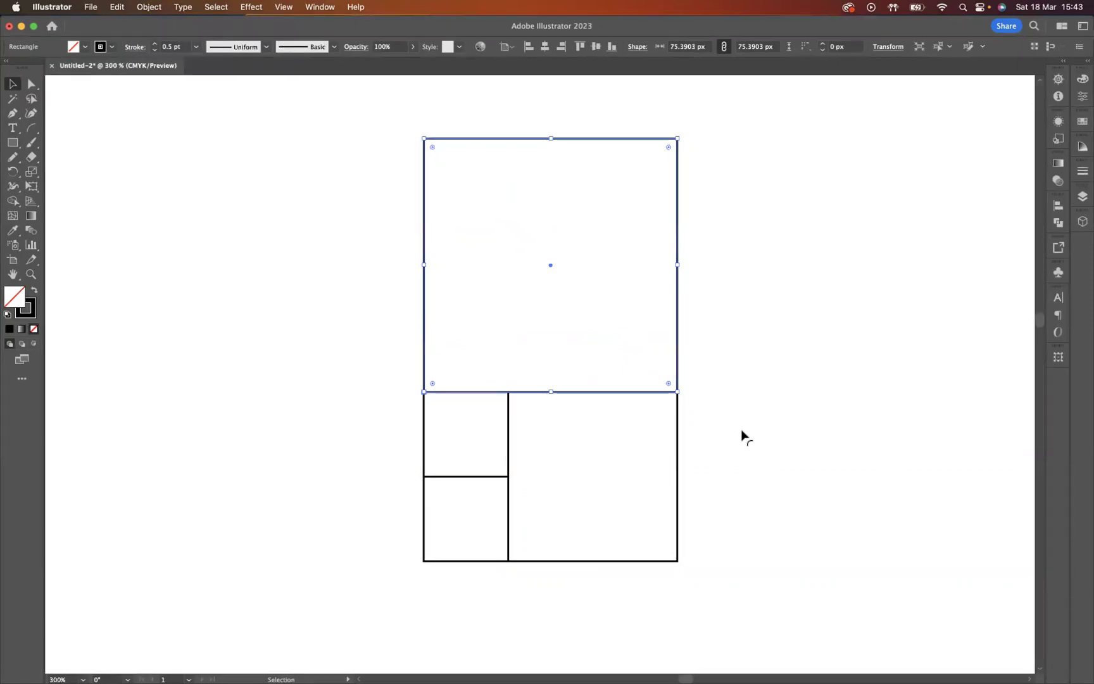
- Duplicate the top square to the left and enlarge it to full grid height
key("super+minus")
key("super+minus")
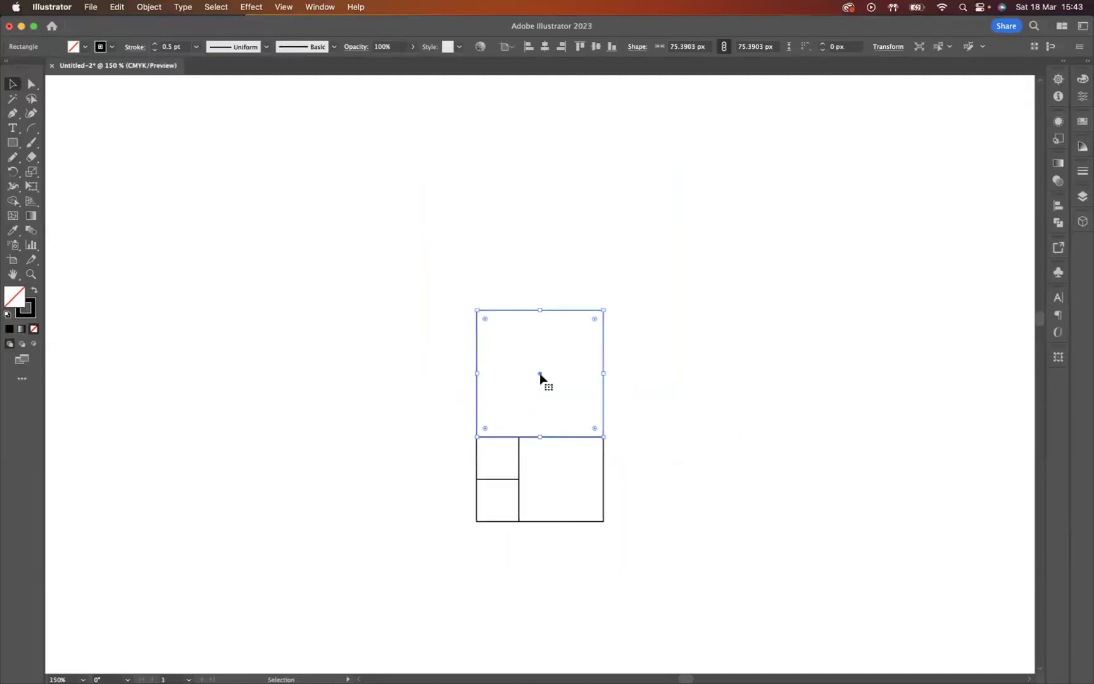
left_click_drag(540, 374, 408, 385)
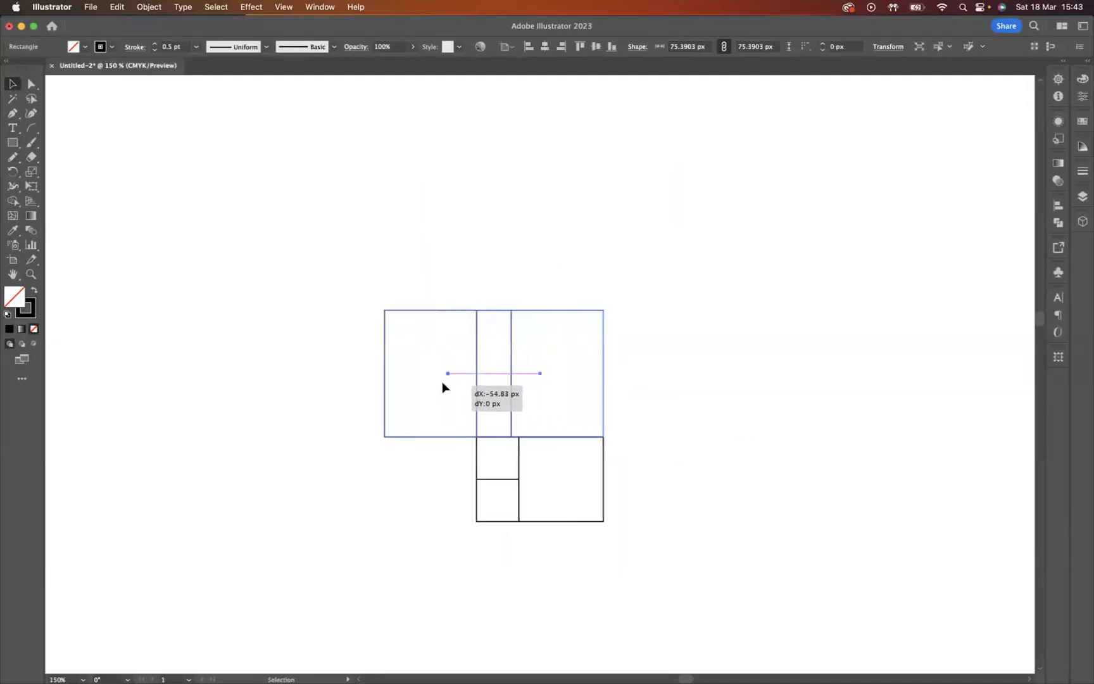
left_click_drag(407, 385, 413, 386)
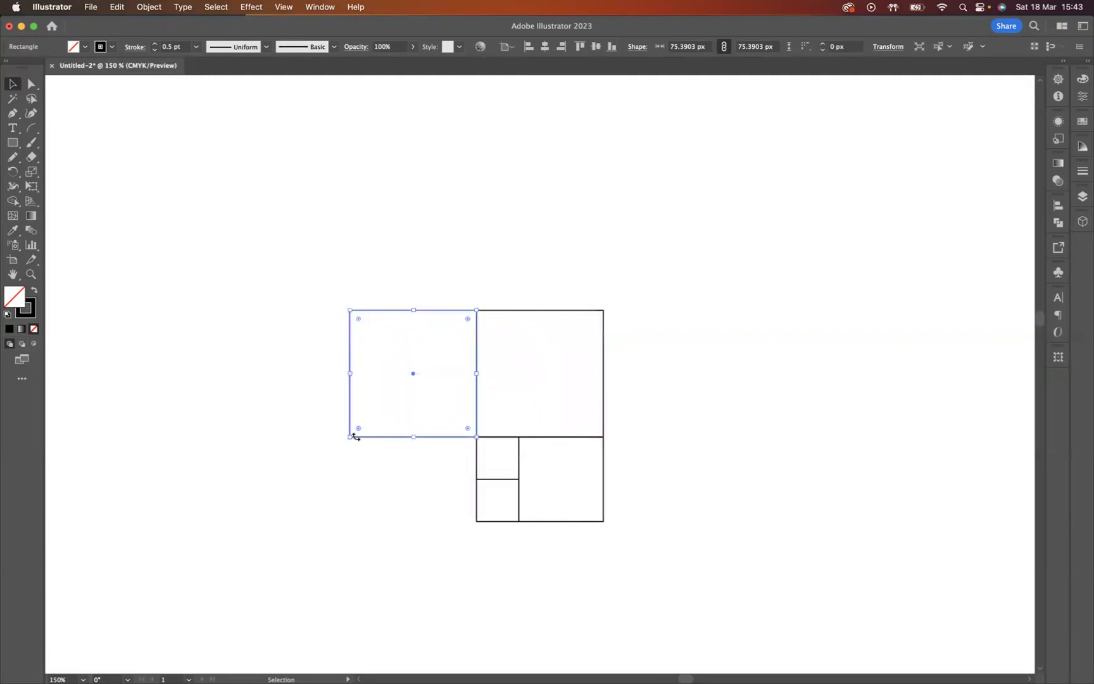
left_click_drag(352, 438, 266, 531)
- Add a square copy below the grid, scaled to span its full width
key("super+0")
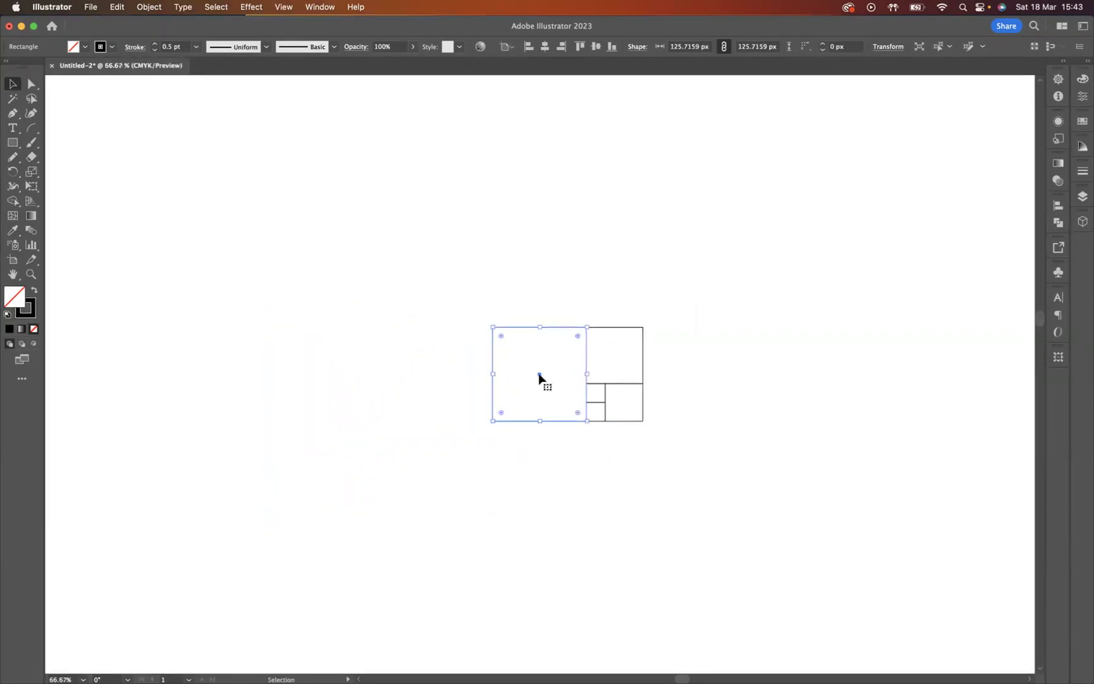
left_click_drag(539, 376, 528, 470)
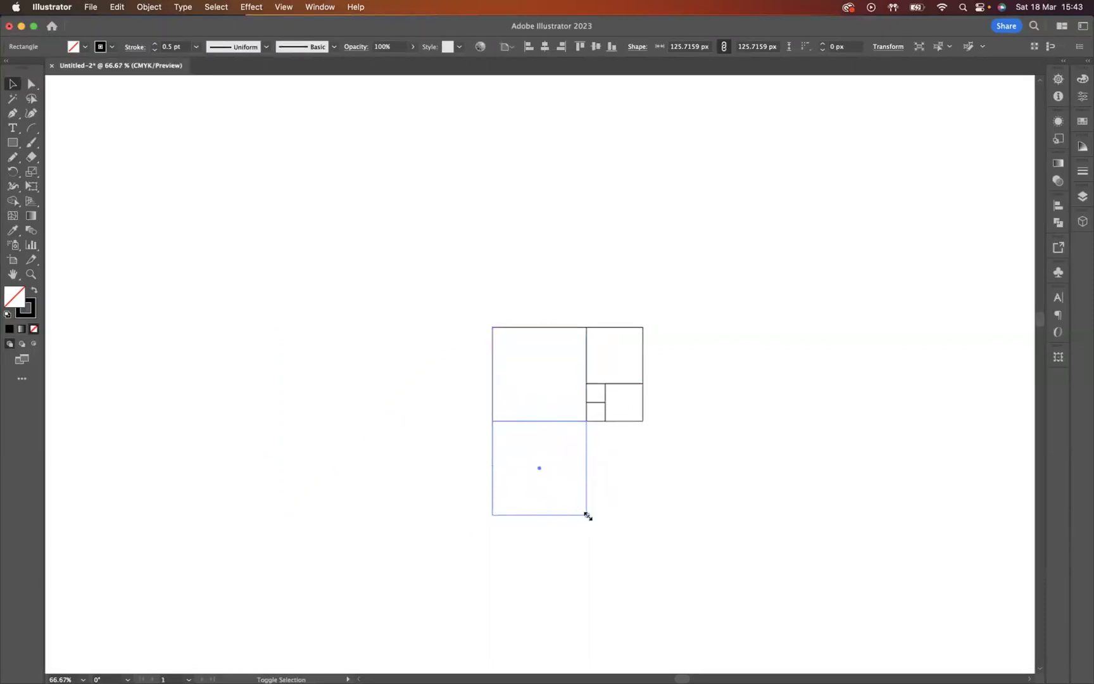
left_click_drag(587, 514, 713, 572)
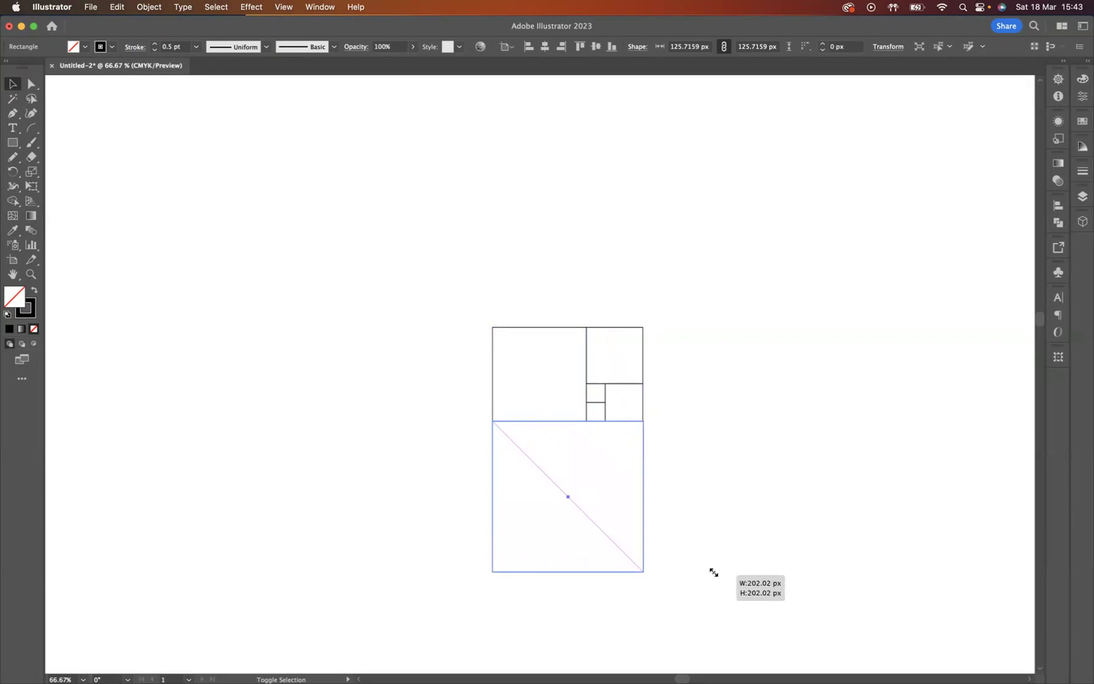
left_click_drag(711, 571, 713, 574)
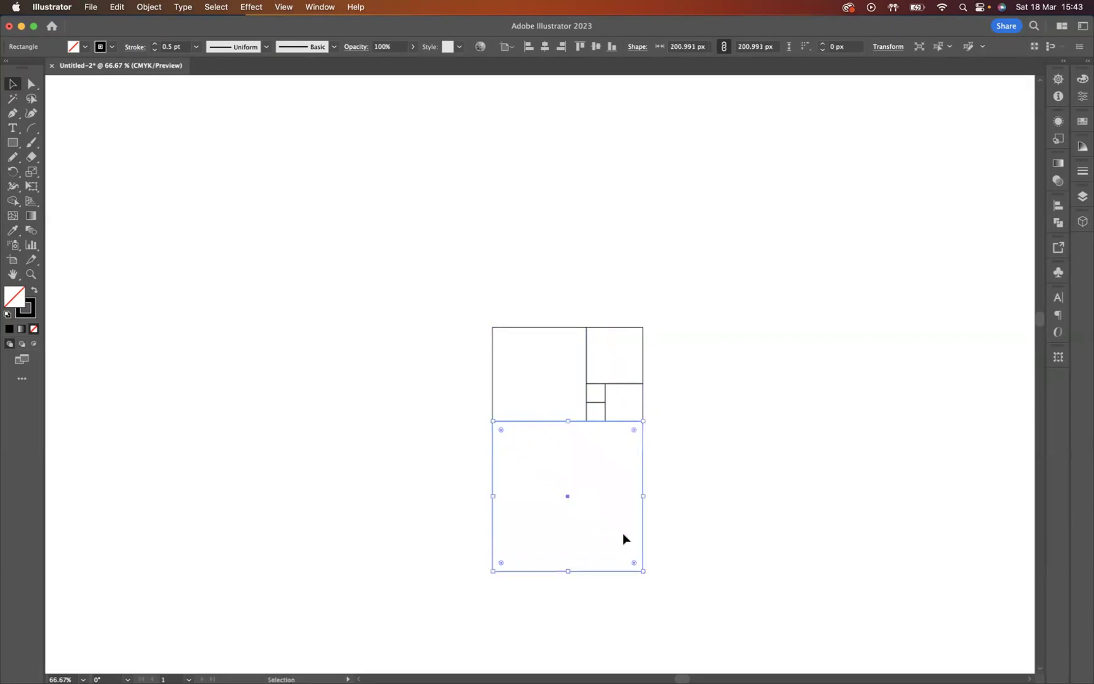
- Add enlarged square copies to the right of and above the grid
left_click_drag(575, 503, 723, 480)
left_click_drag(794, 421, 887, 286)
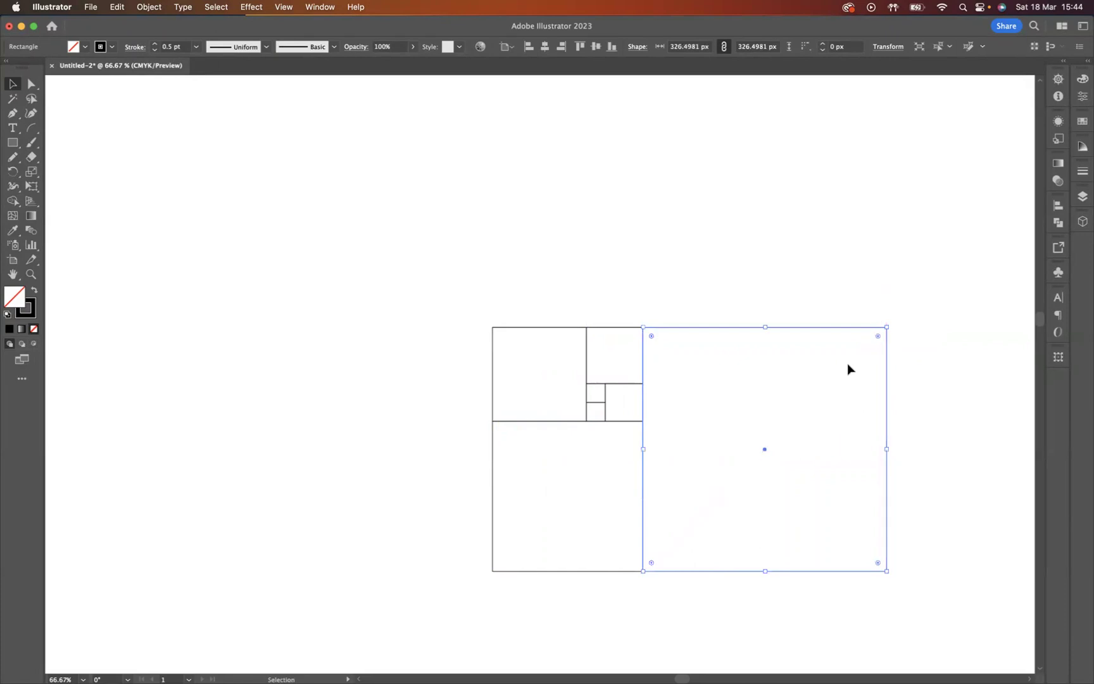
left_click_drag(765, 451, 766, 202)
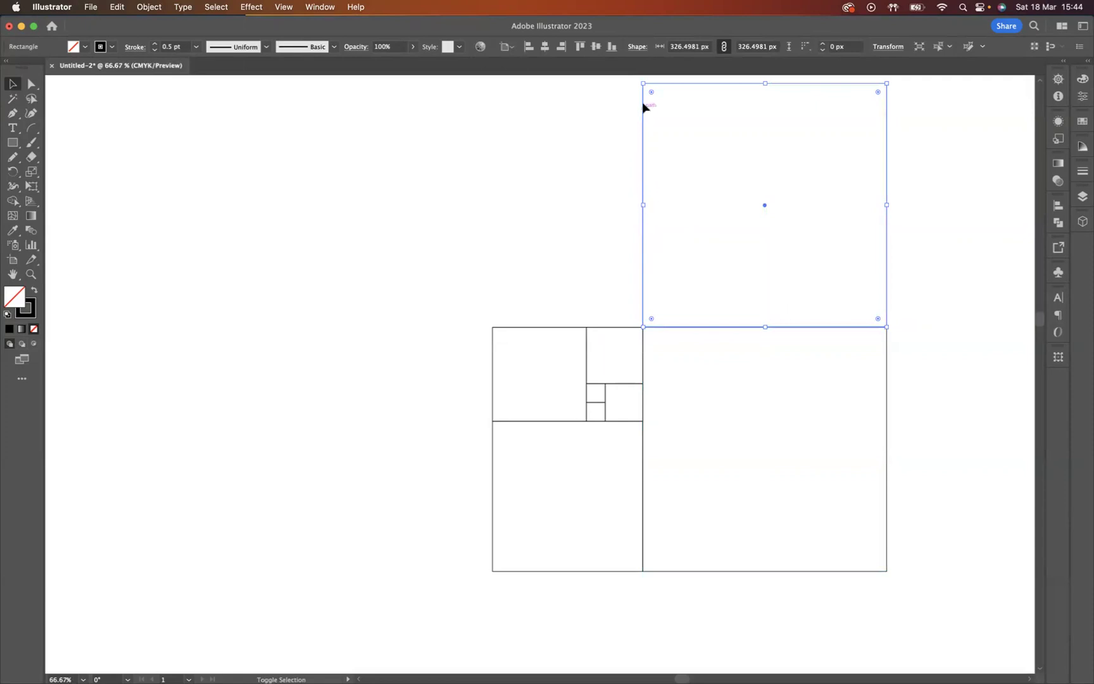
mouse_move(644, 84)
left_mouse_down()
mouse_move(371, 23)
mouse_move(402, 67)
left_mouse_up()
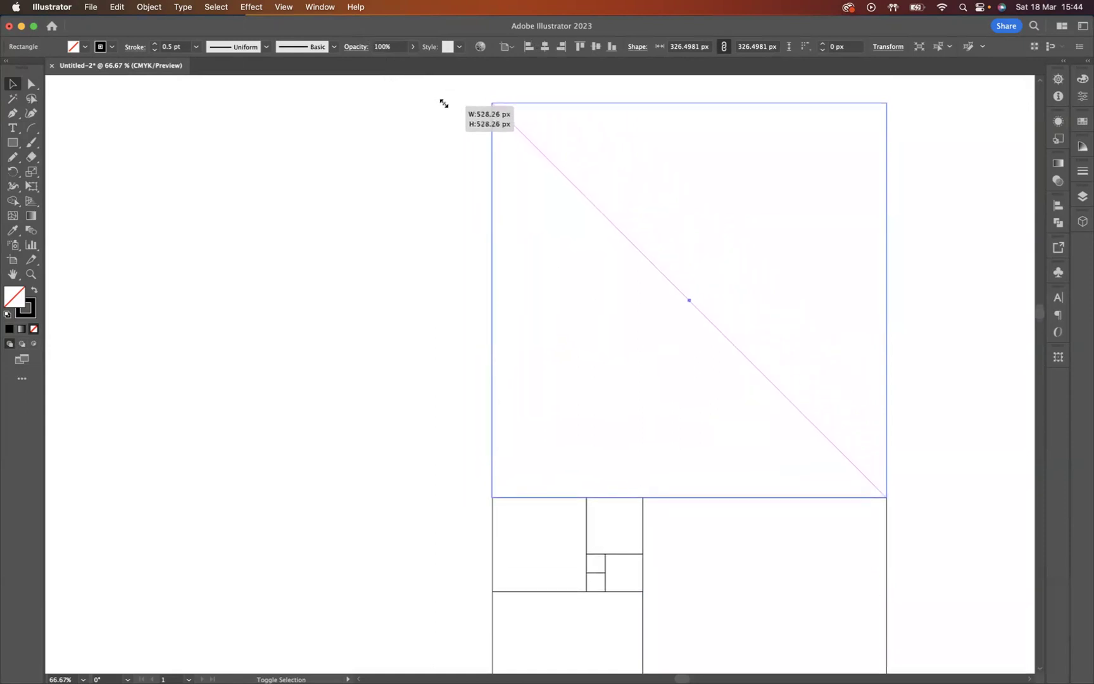
left_click_drag(403, 67, 443, 102)
- Zoom out, add a full-height square at the far left, and centre the artwork
left_click(31, 274)
left_click(812, 376, "alt")
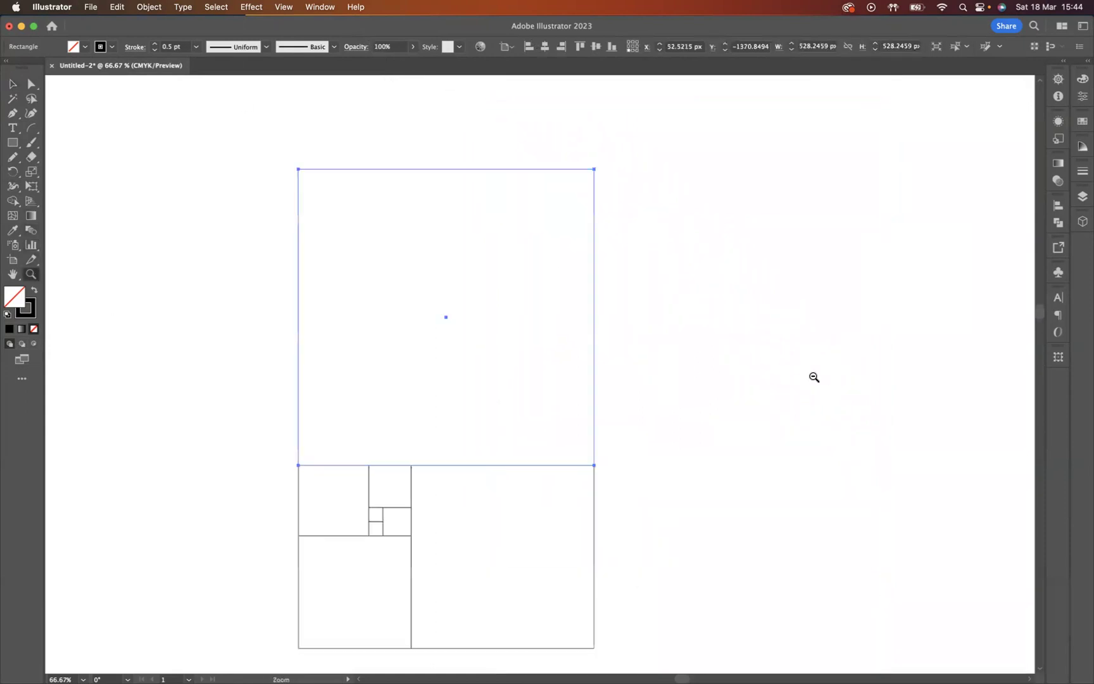
mouse_move(234, 316)
left_mouse_down()
mouse_move(479, 315)
mouse_move(519, 291)
left_mouse_up()
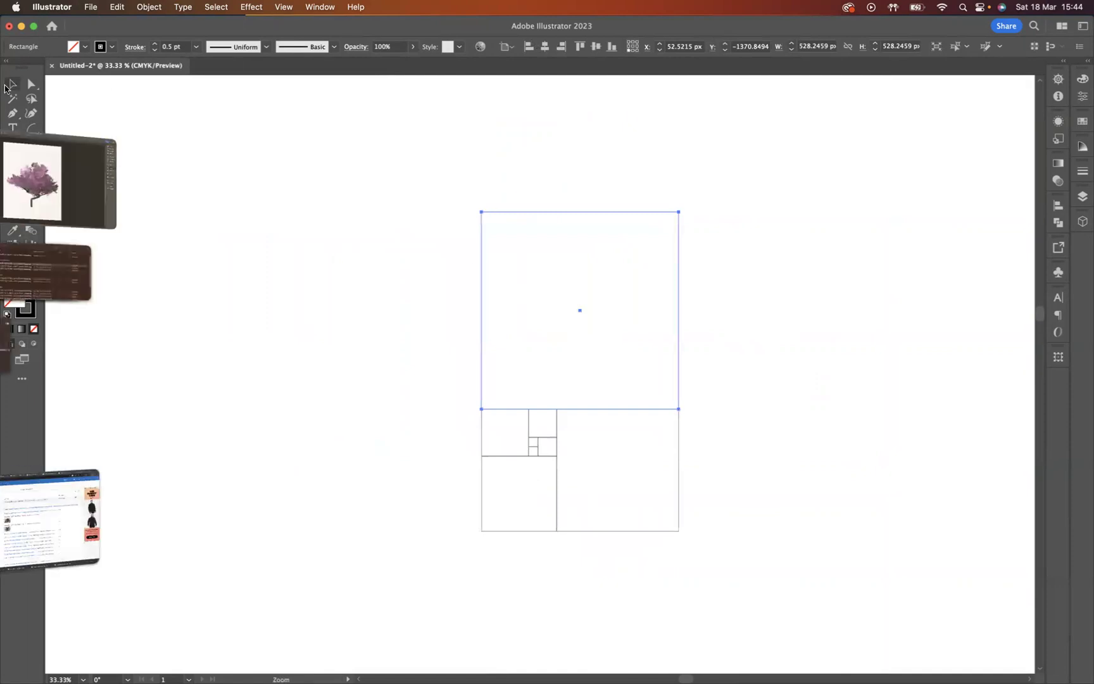
key("v")
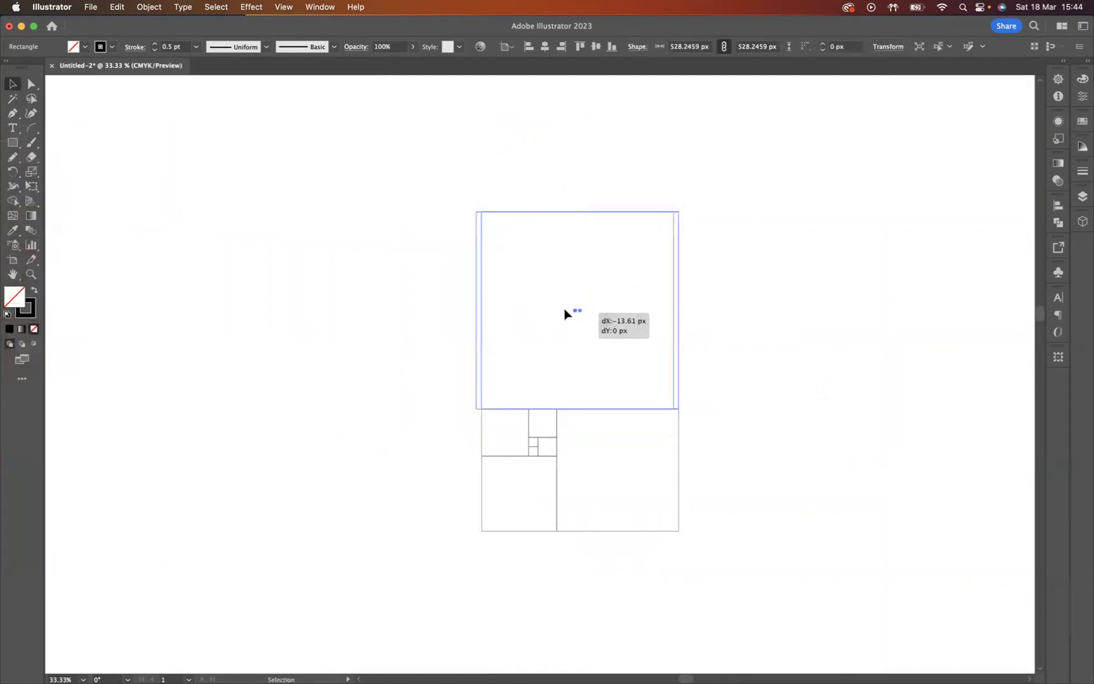
left_click_drag(581, 315, 383, 315)
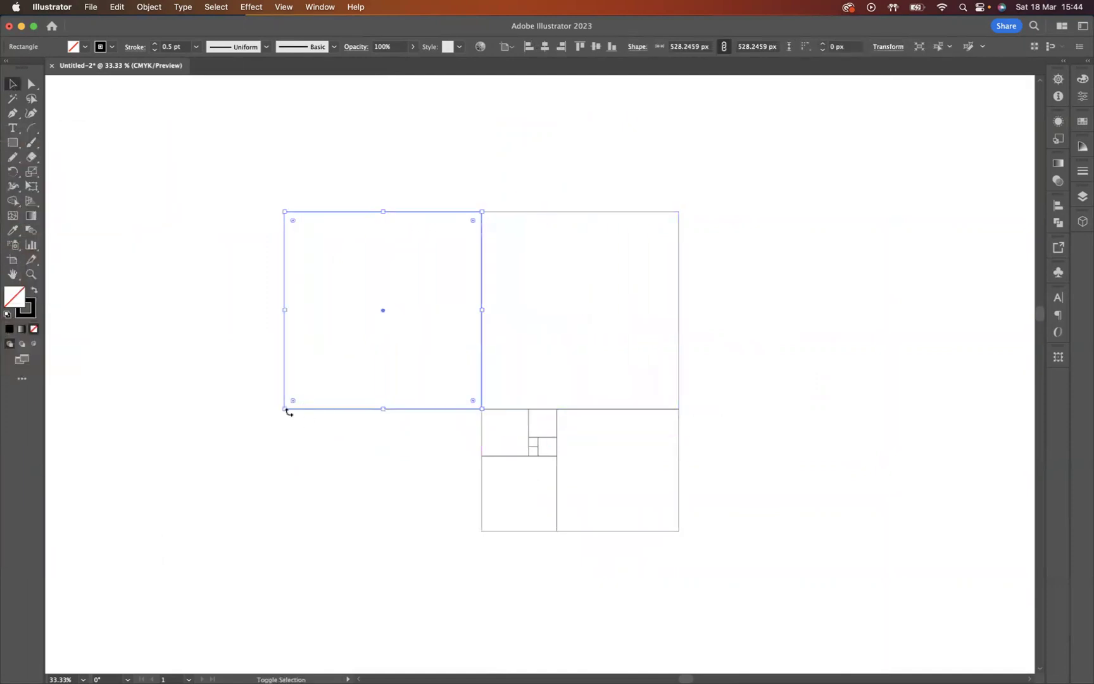
left_click_drag(284, 409, 162, 531)
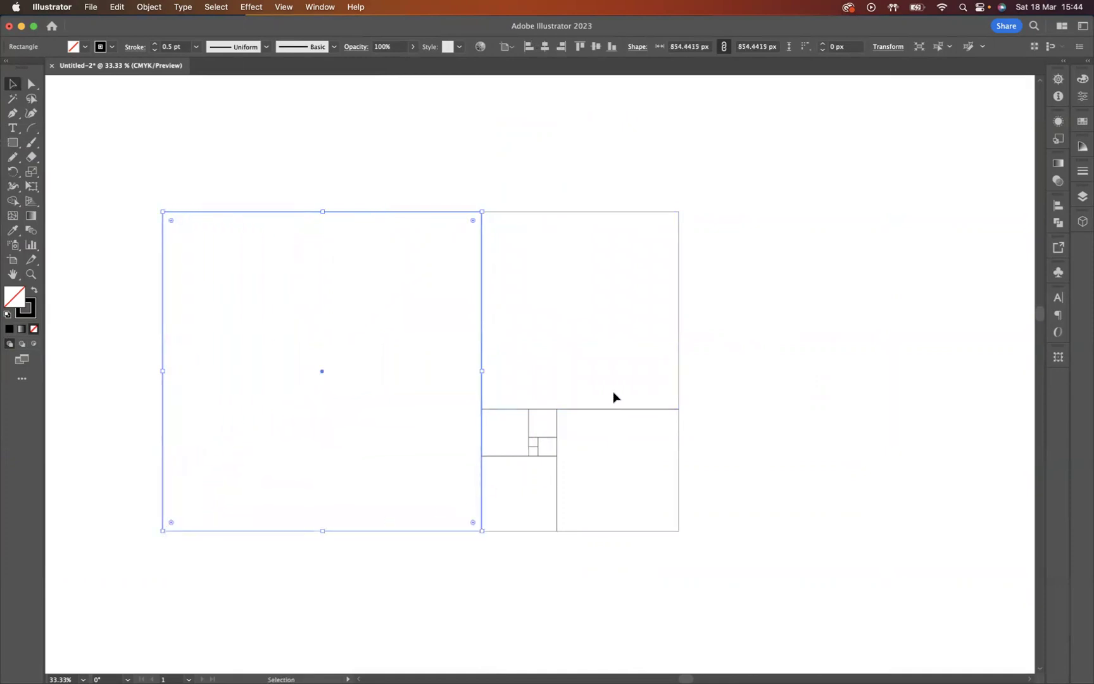
left_click_drag(613, 395, 727, 382)
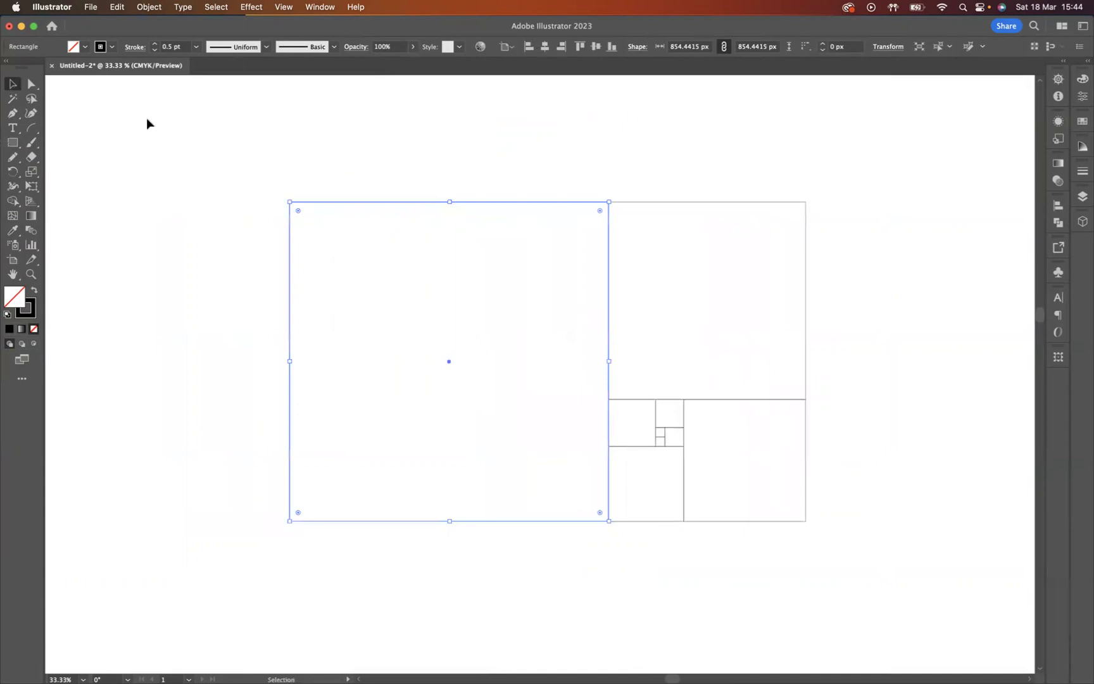
- Draw the first spiral arcs through the large left and top-right squares
left_click(109, 153)
left_click(32, 127)
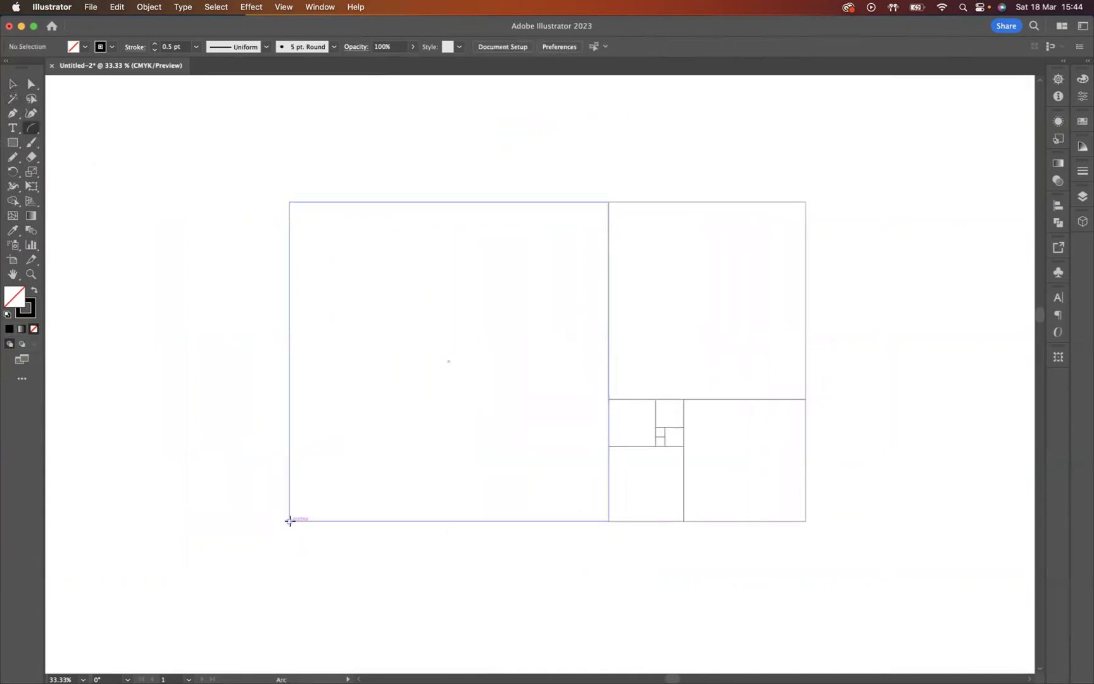
left_click_drag(290, 521, 608, 230)
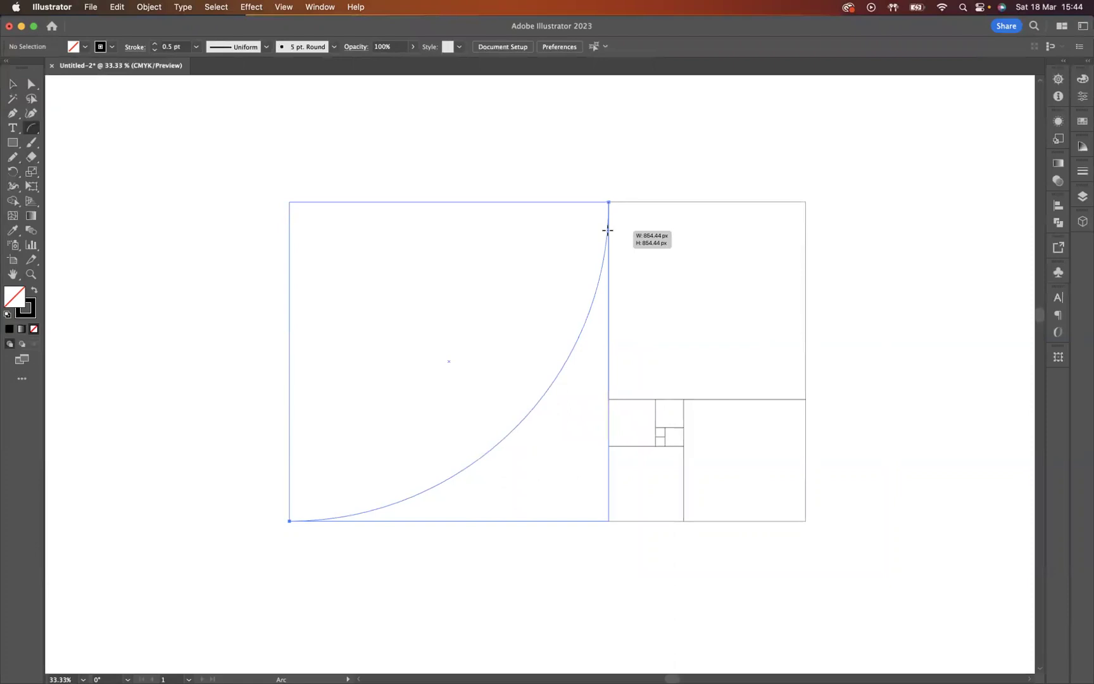
key("x")
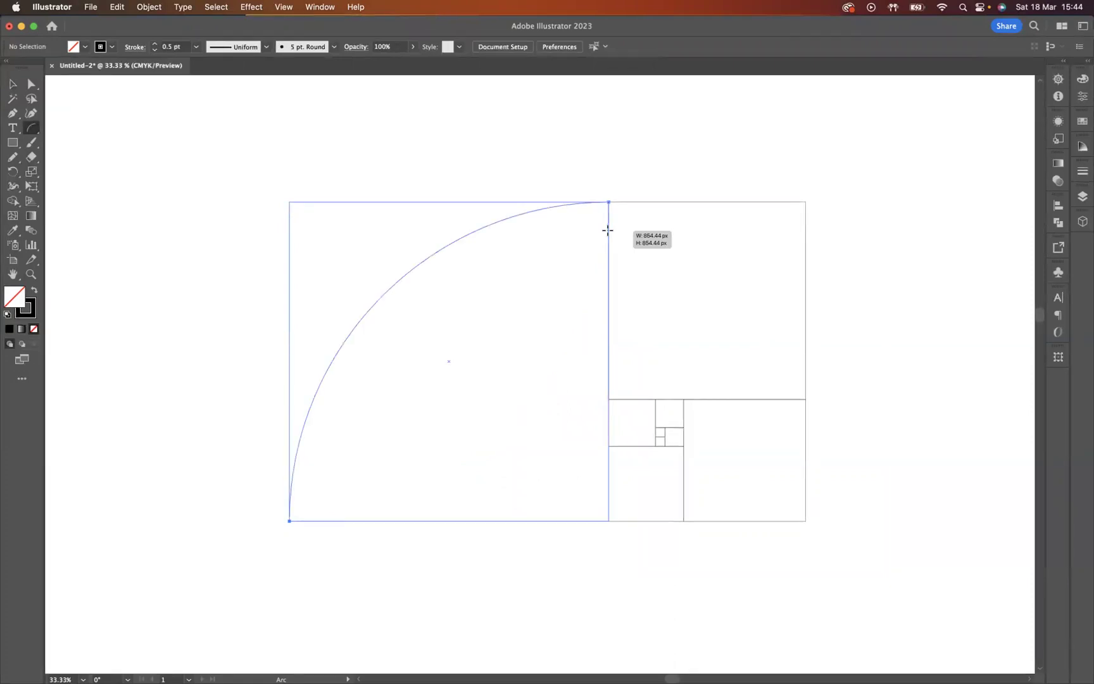
left_click_drag(608, 231, 805, 381)
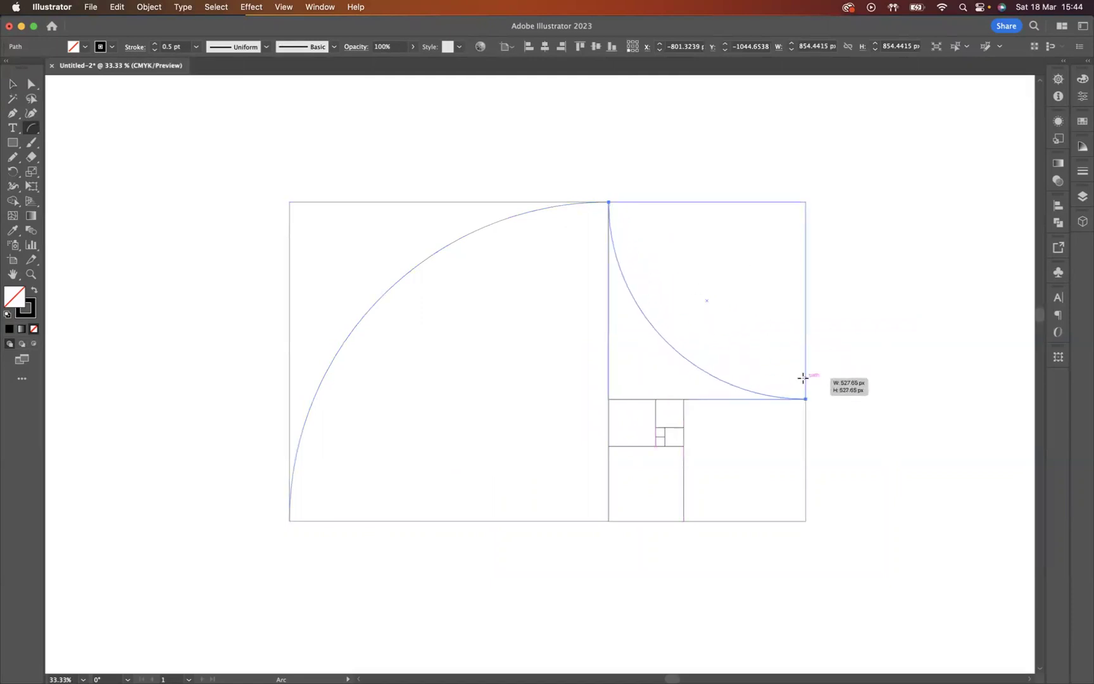
key("x")
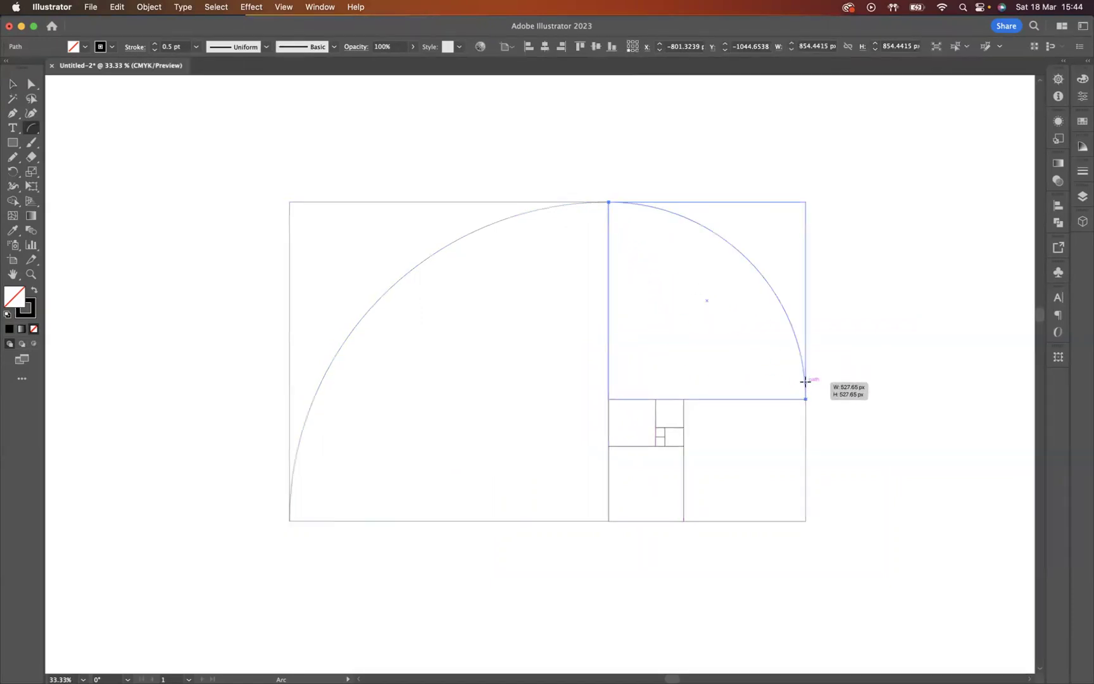
left_click_drag(805, 381, 807, 382)
- Continue the spiral with arcs through the bottom-right and bottom-left squares
left_click_drag(686, 521, 806, 399)
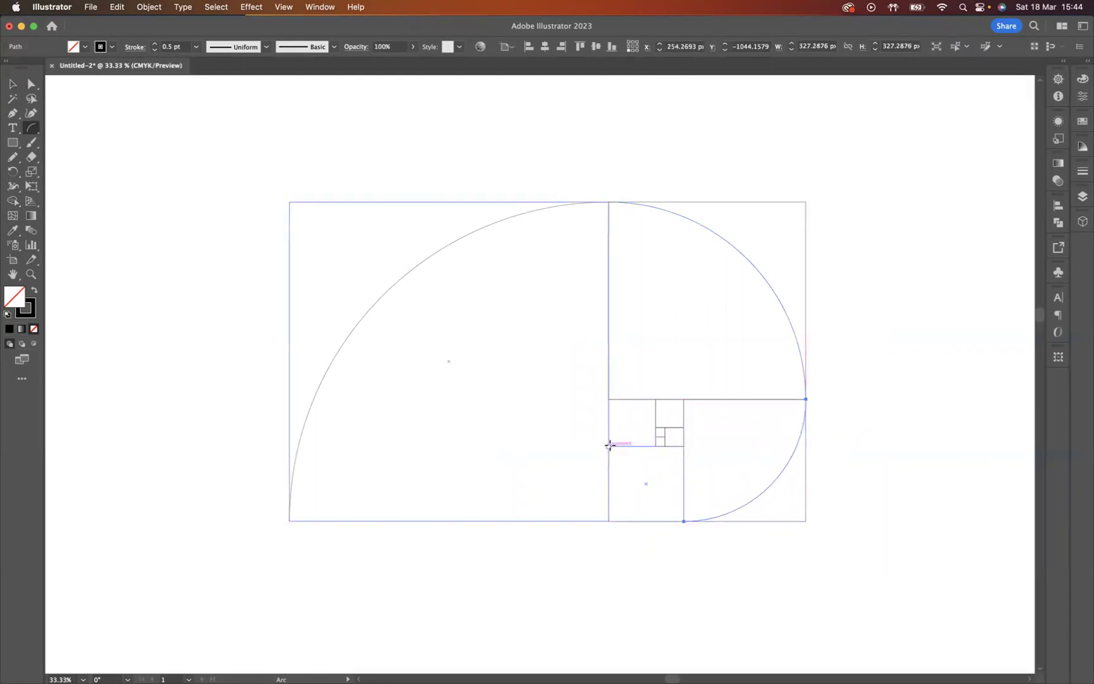
left_click_drag(610, 445, 677, 521)
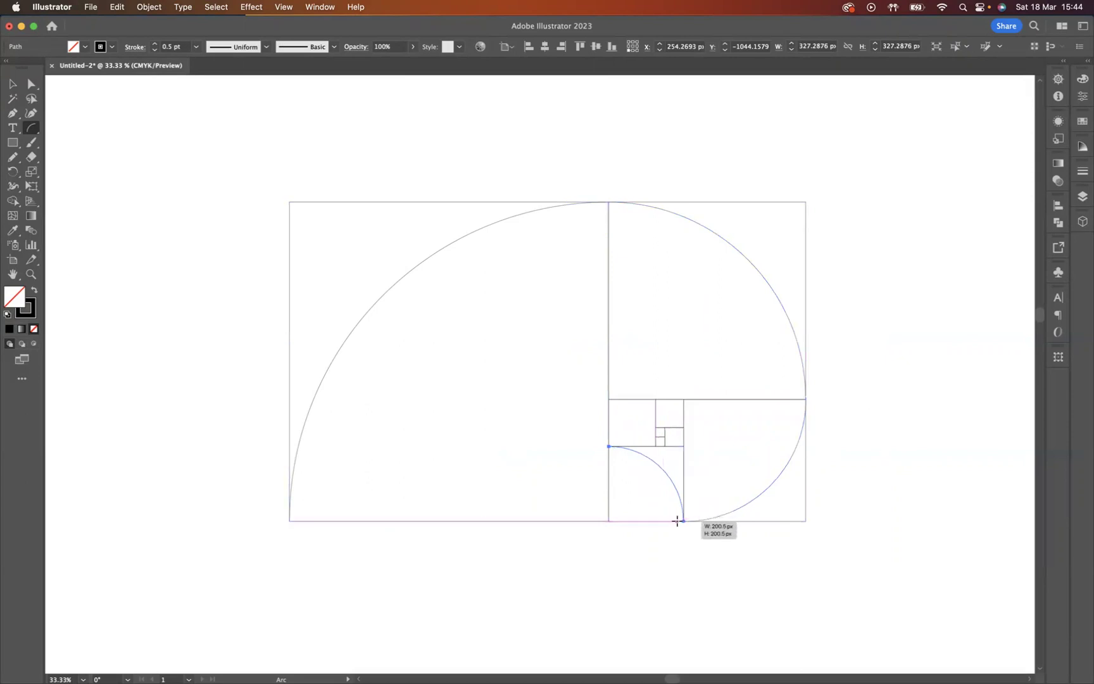
key("f")
left_click_drag(677, 521, 677, 521)
- Add arcs through the next three smaller squares, flipping direction as needed
left_click_drag(655, 398, 610, 445)
key("f")
left_click_drag(683, 426, 656, 398)
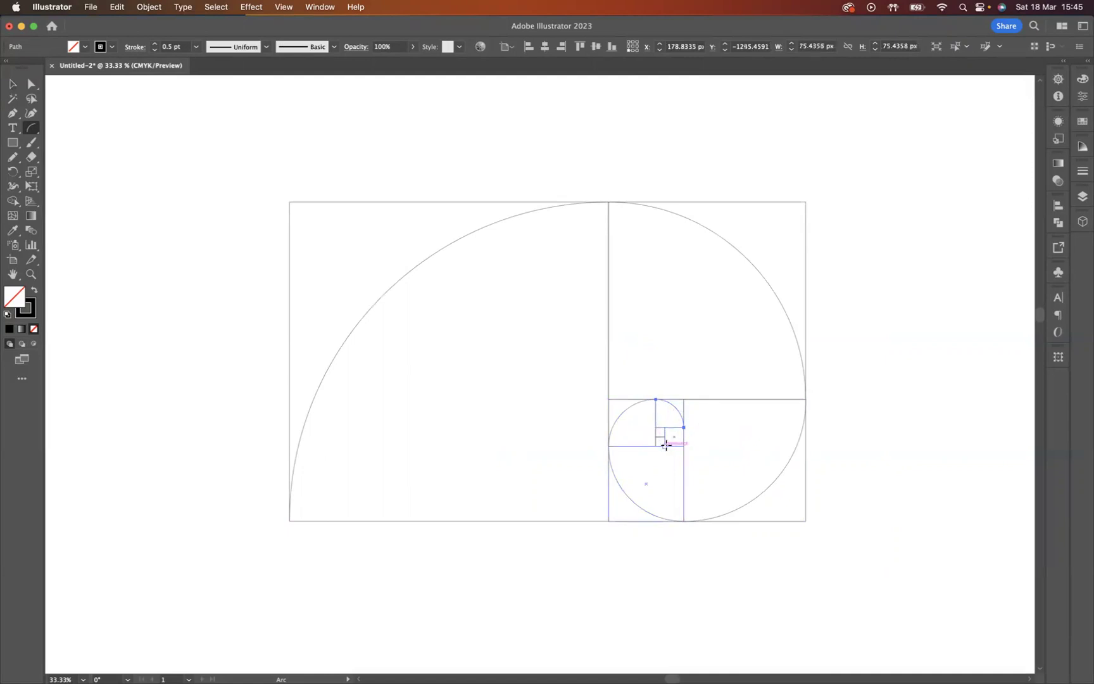
left_click_drag(664, 446, 683, 427)
- Zoom in on the central squares and draw the last arc in the smallest one
left_click(31, 274)
left_click(615, 437)
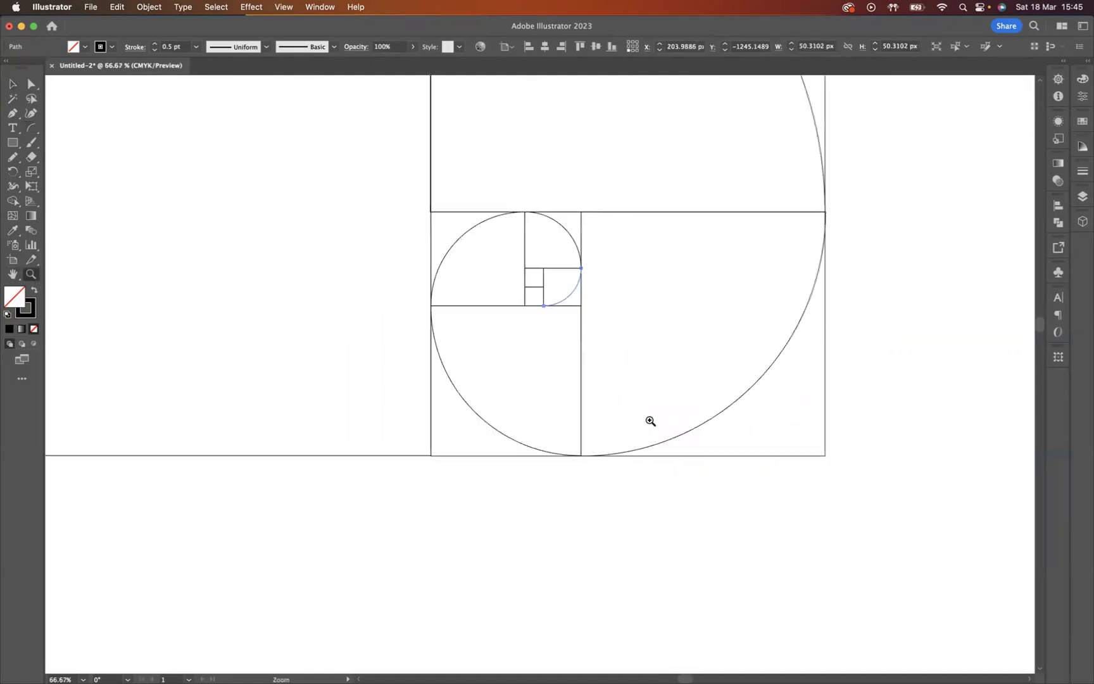
left_click(35, 129)
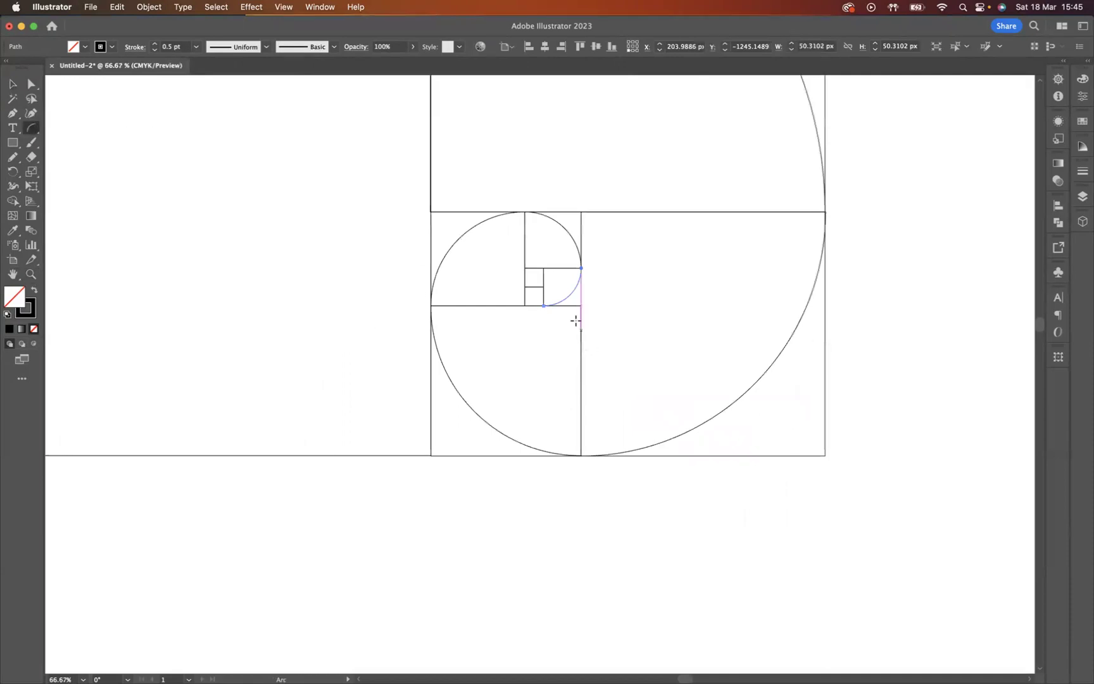
mouse_move(544, 269)
left_mouse_down()
mouse_move(524, 286)
mouse_move(515, 281)
mouse_move(525, 286)
left_mouse_up()
left_click(12, 83)
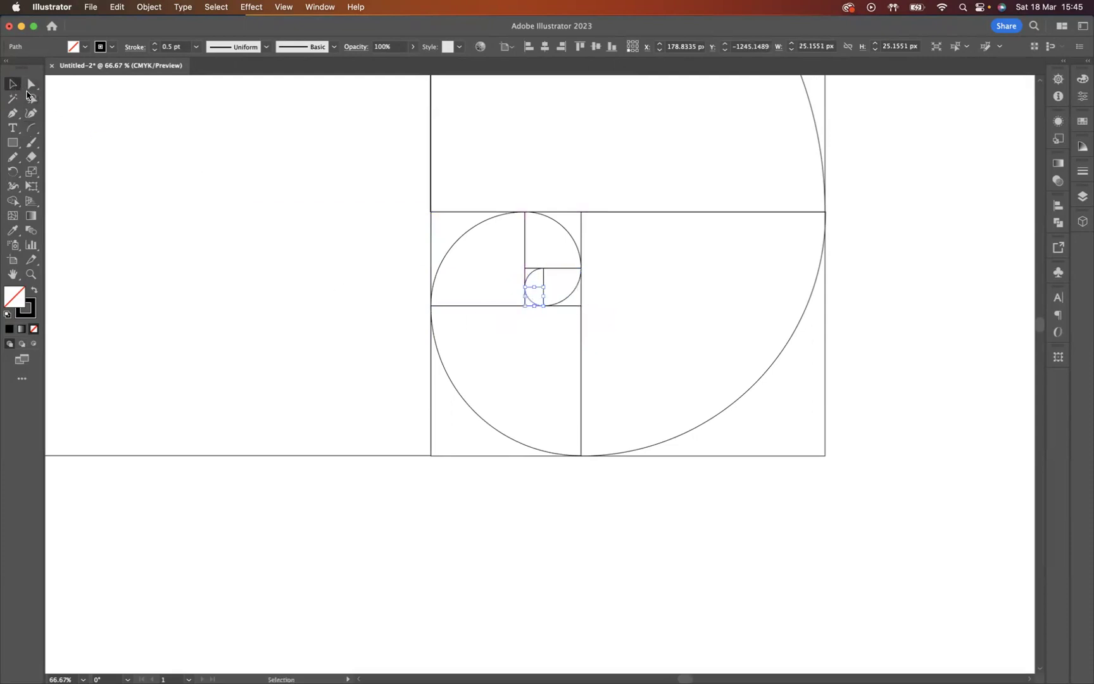
key("super+shift+a")
left_click(31, 274)
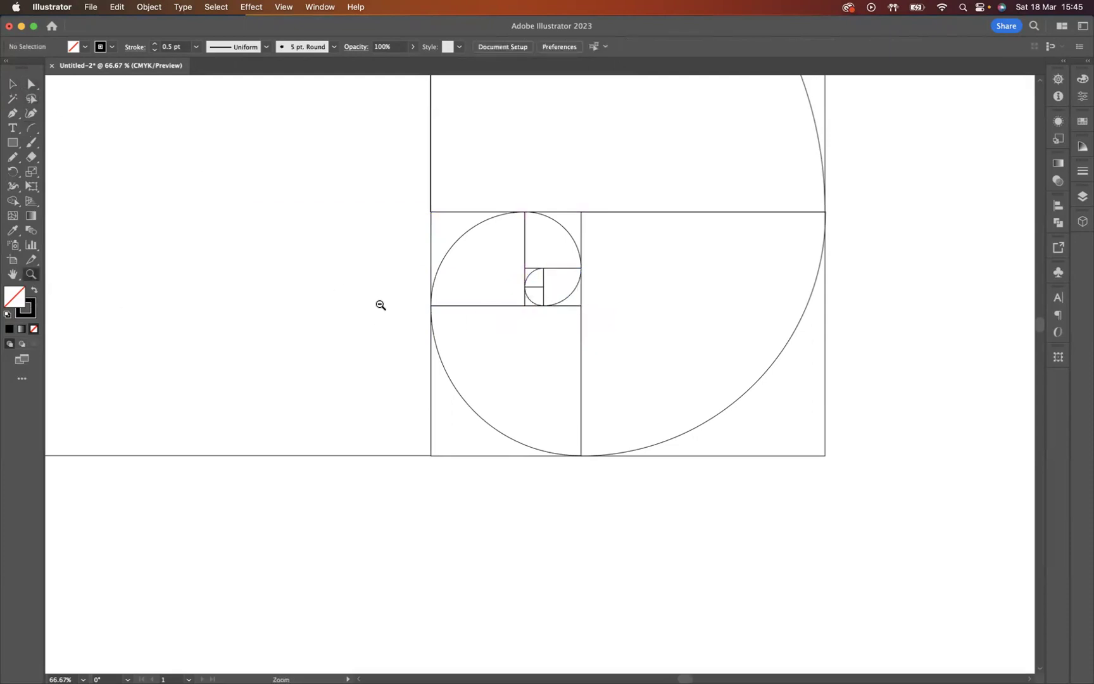
key("super+minus")
key("super+minus")
left_click_drag(452, 315, 398, 350)
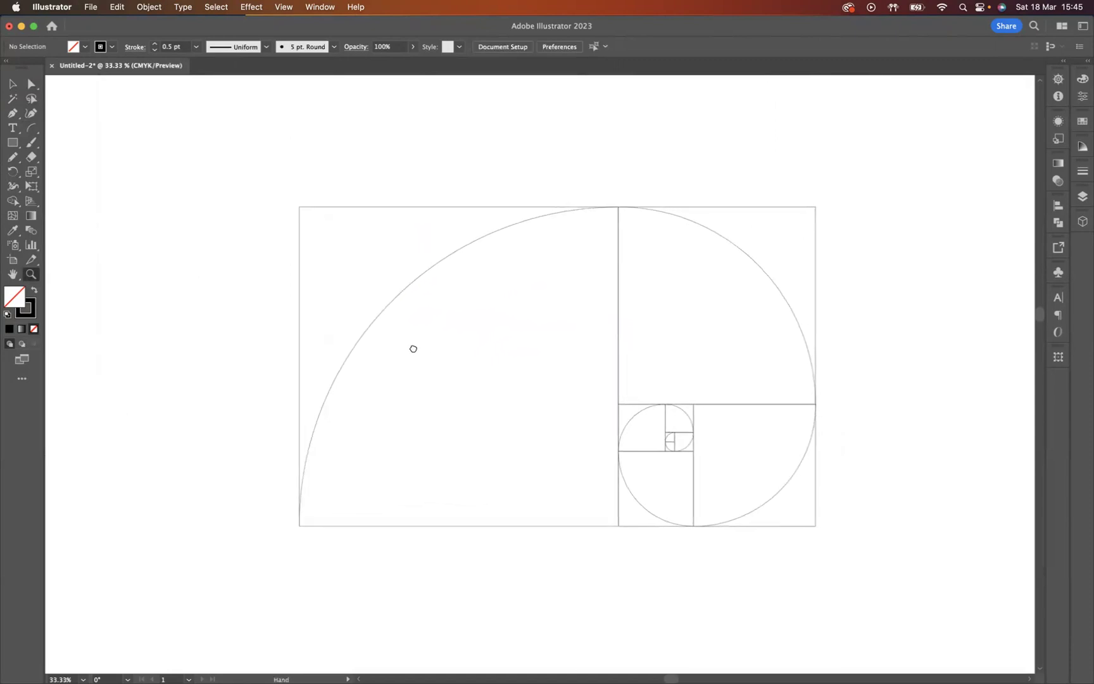